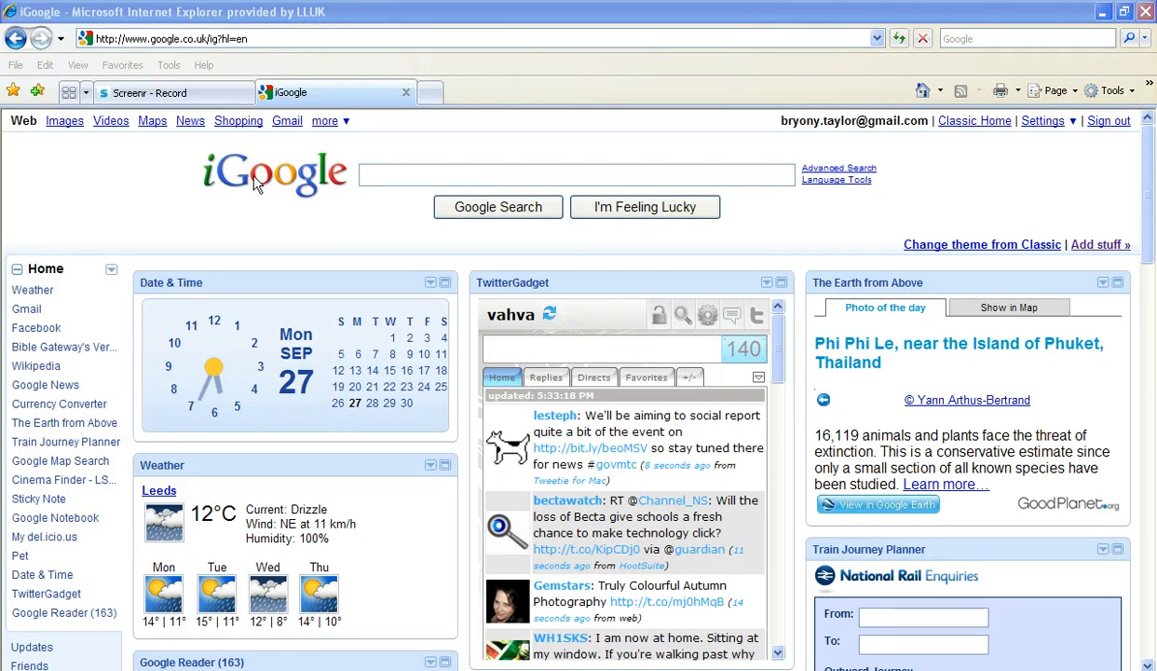
- Apply the Beautiful Mountains theme to the iGoogle page and move the Date & Time gadget to the head of the middle column
left_click(949, 246)
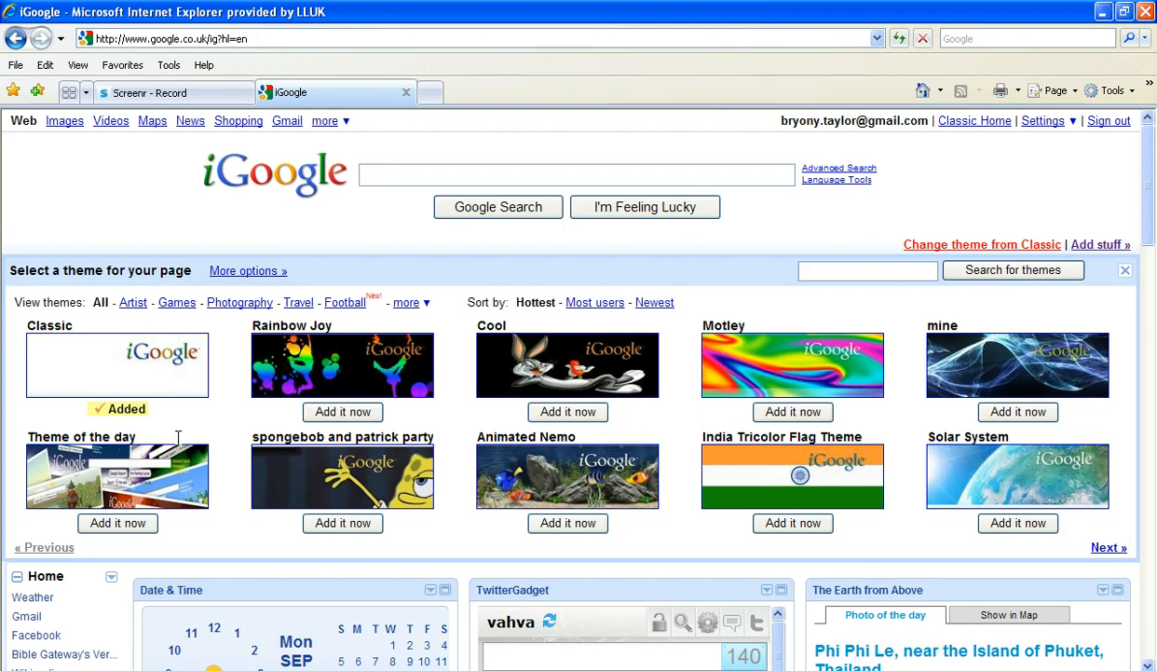
left_click(1108, 549)
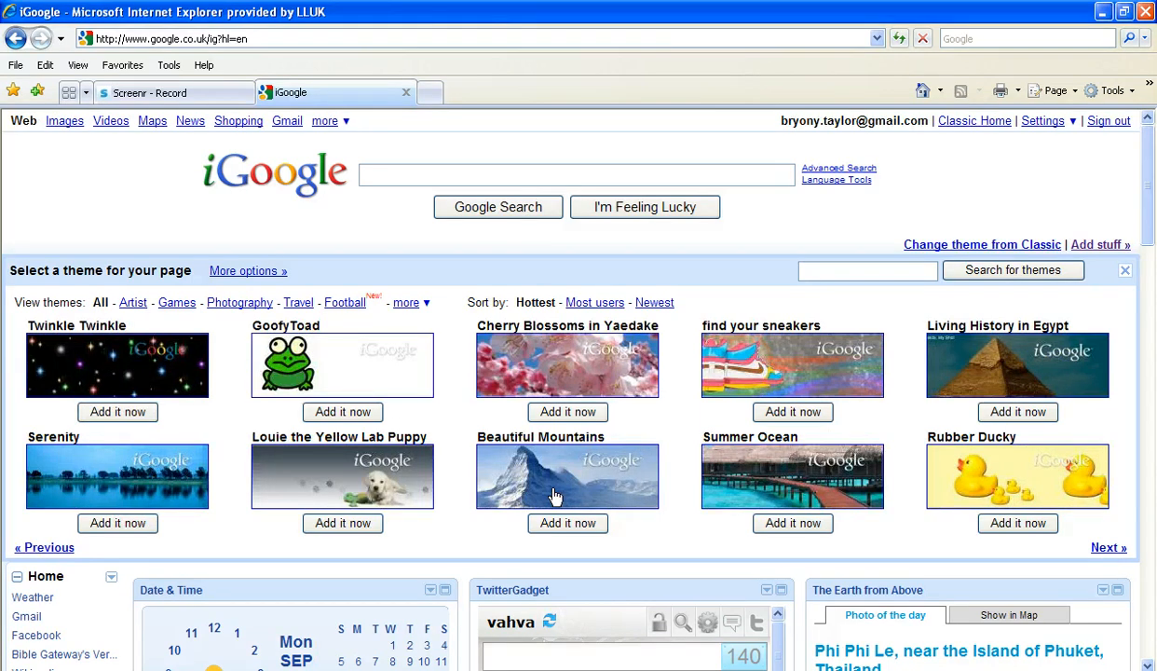
left_click(570, 524)
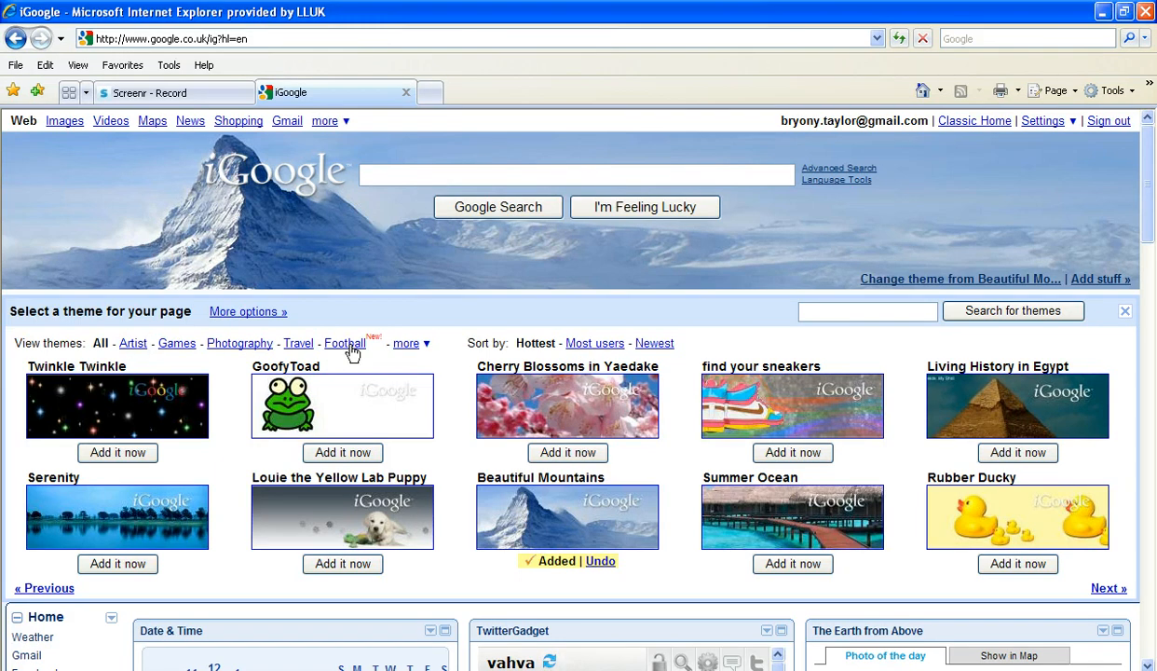
left_click(1125, 312)
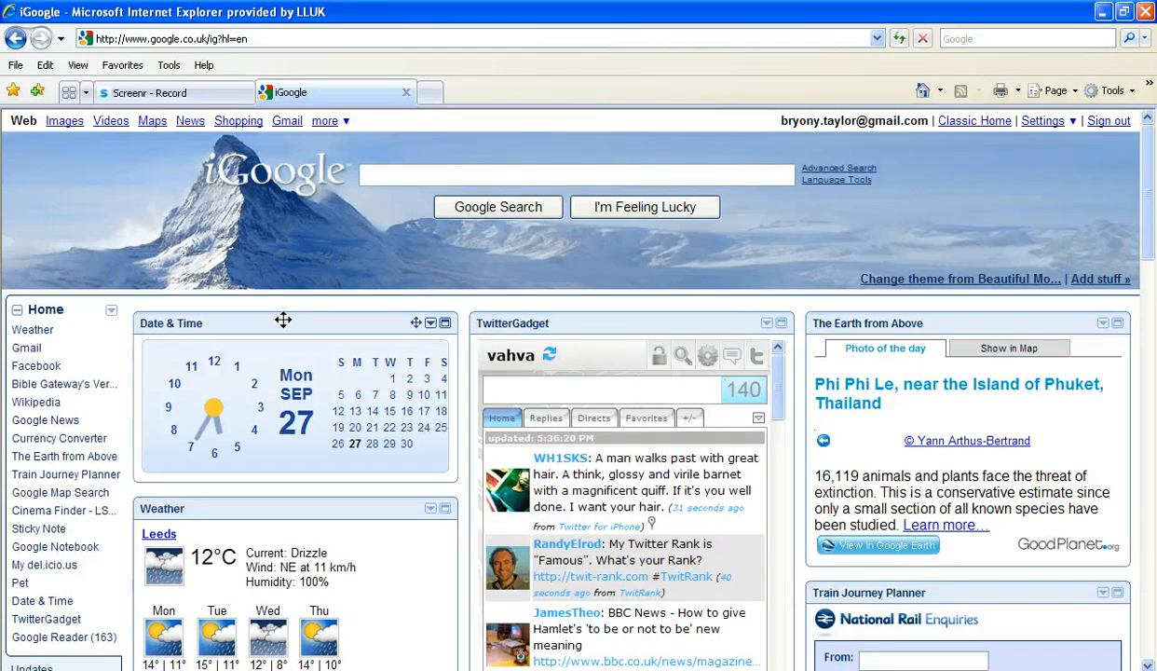
left_click_drag(281, 320, 607, 318)
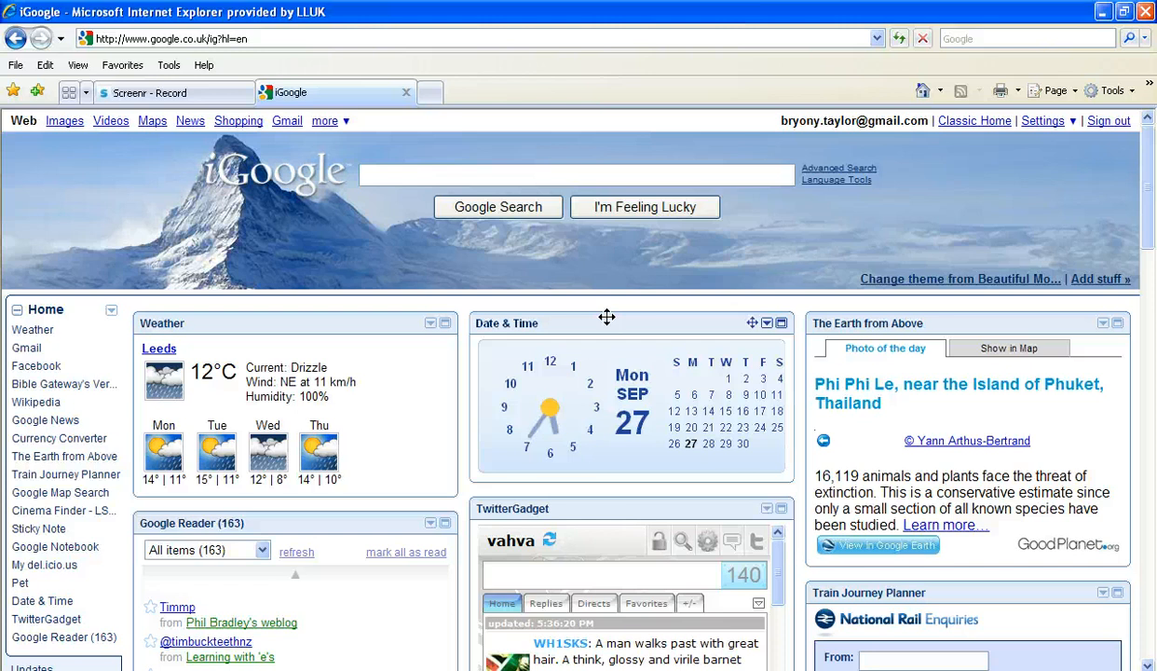
- Search the iGoogle gadget directory for "football scores" and return to the iGoogle homepage without adding a gadget
left_click(1099, 284)
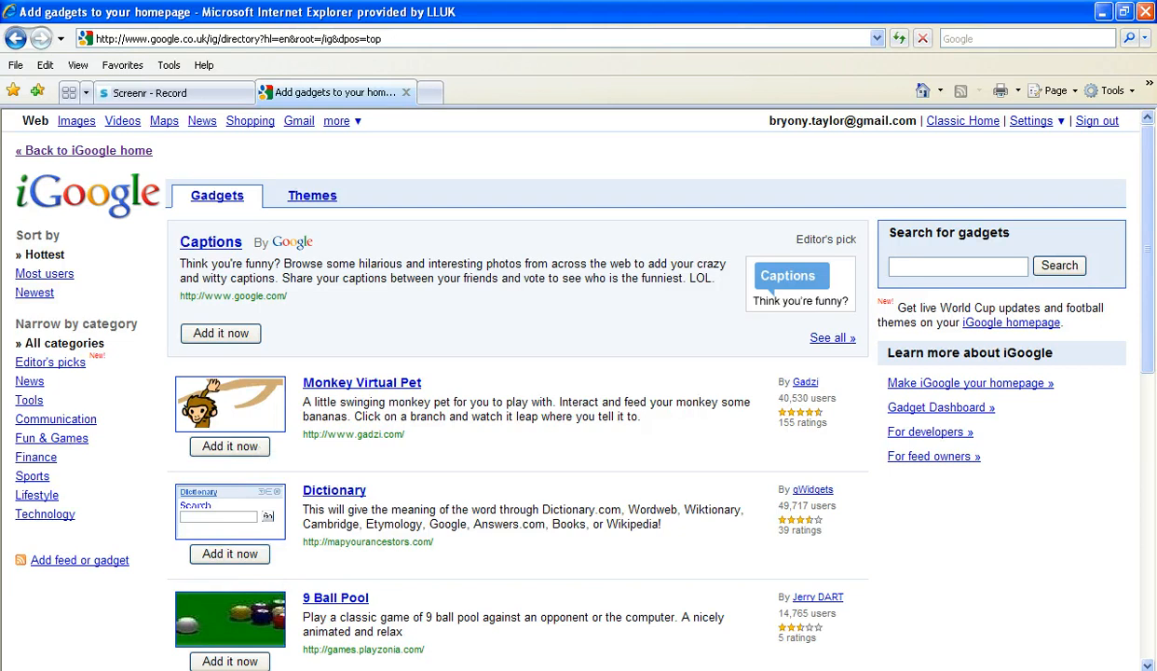
left_click(948, 266)
type("foot")
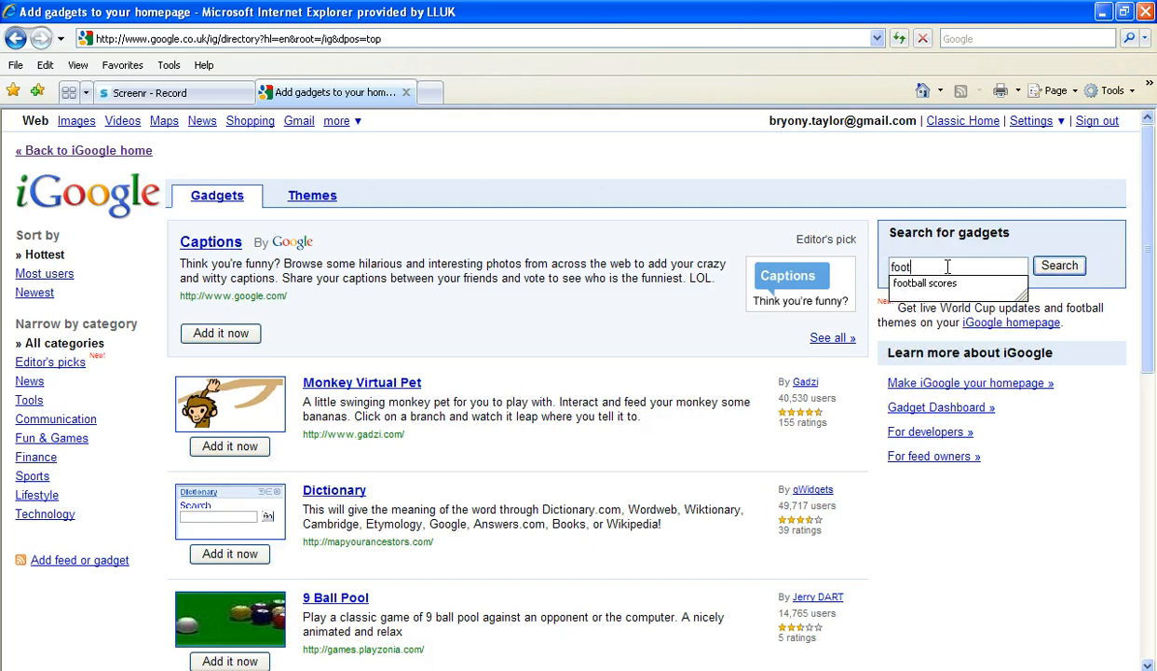
key("Down")
key("Return")
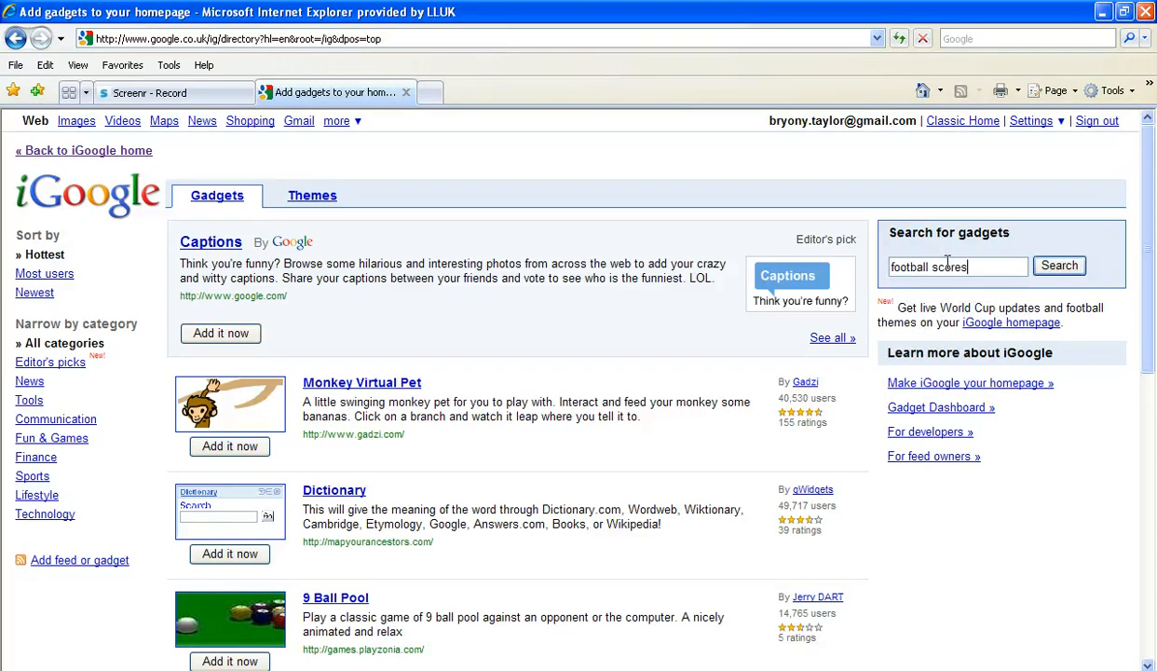
left_click(1060, 267)
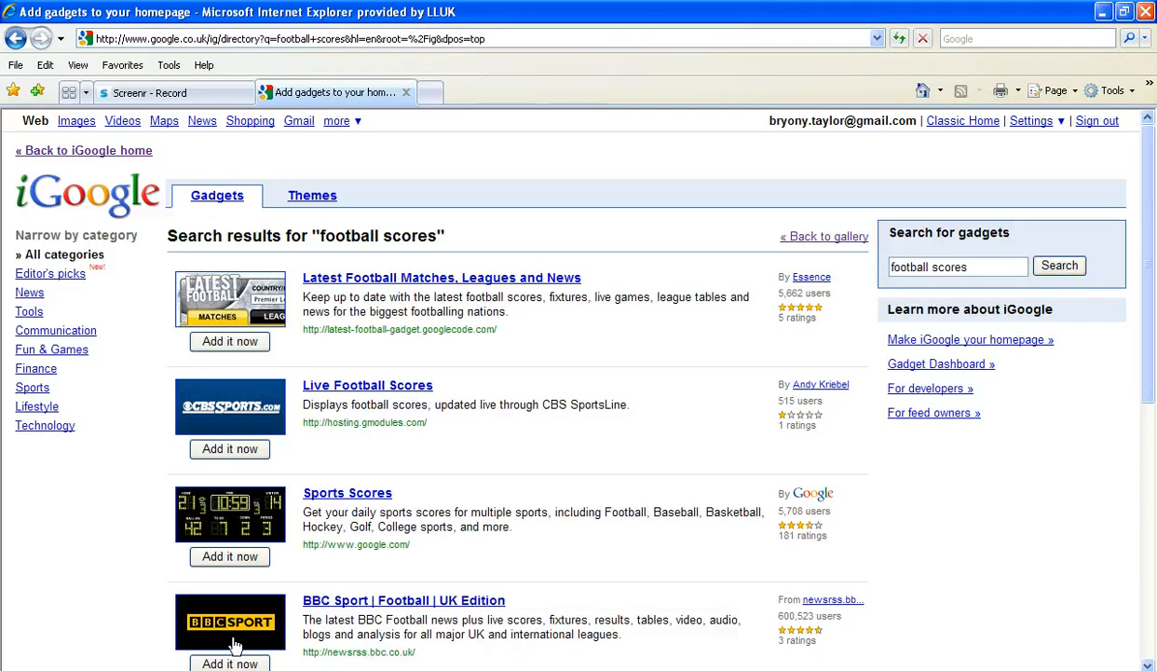
left_click(96, 155)
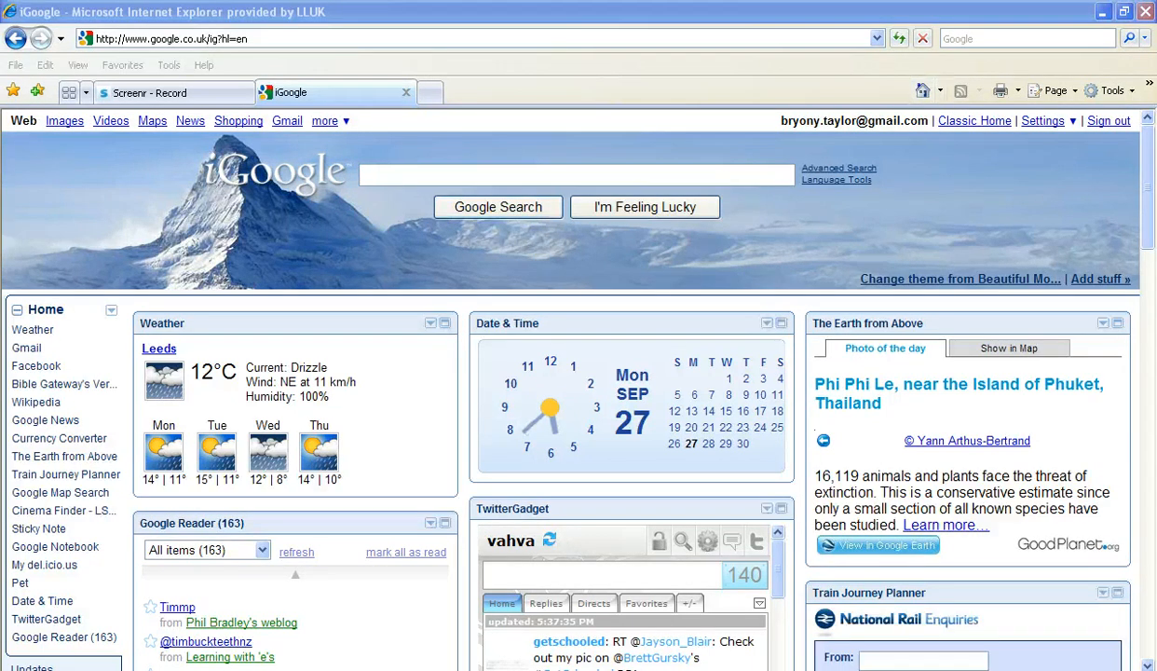
left_click(941, 91)
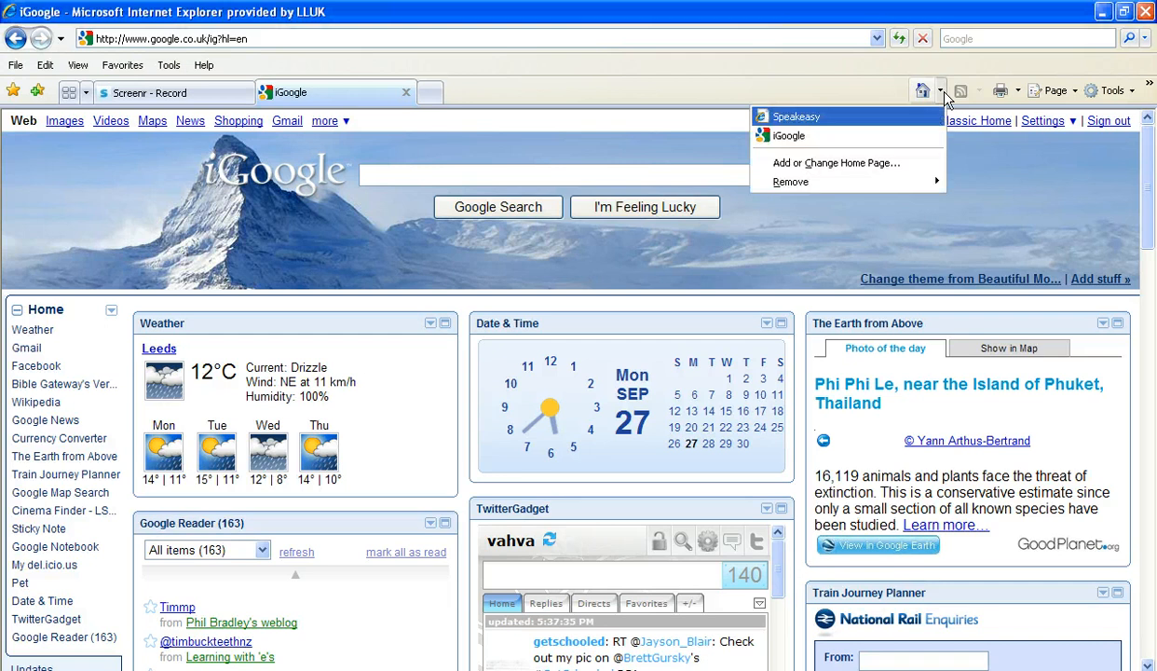
left_click(876, 164)
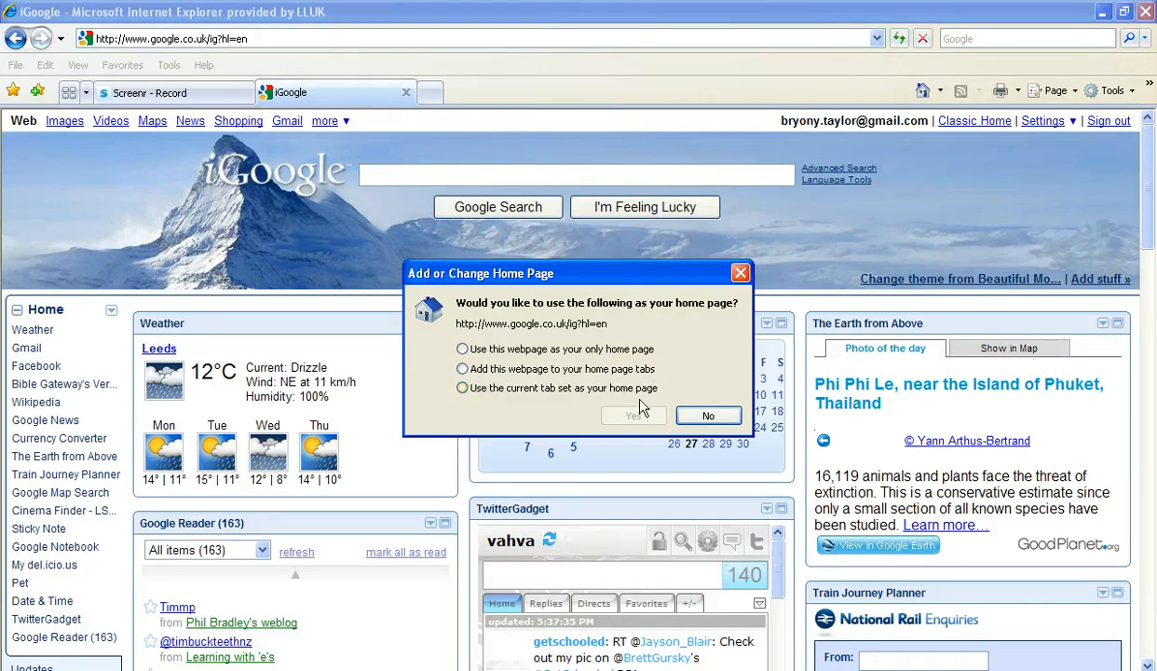
left_click(741, 274)
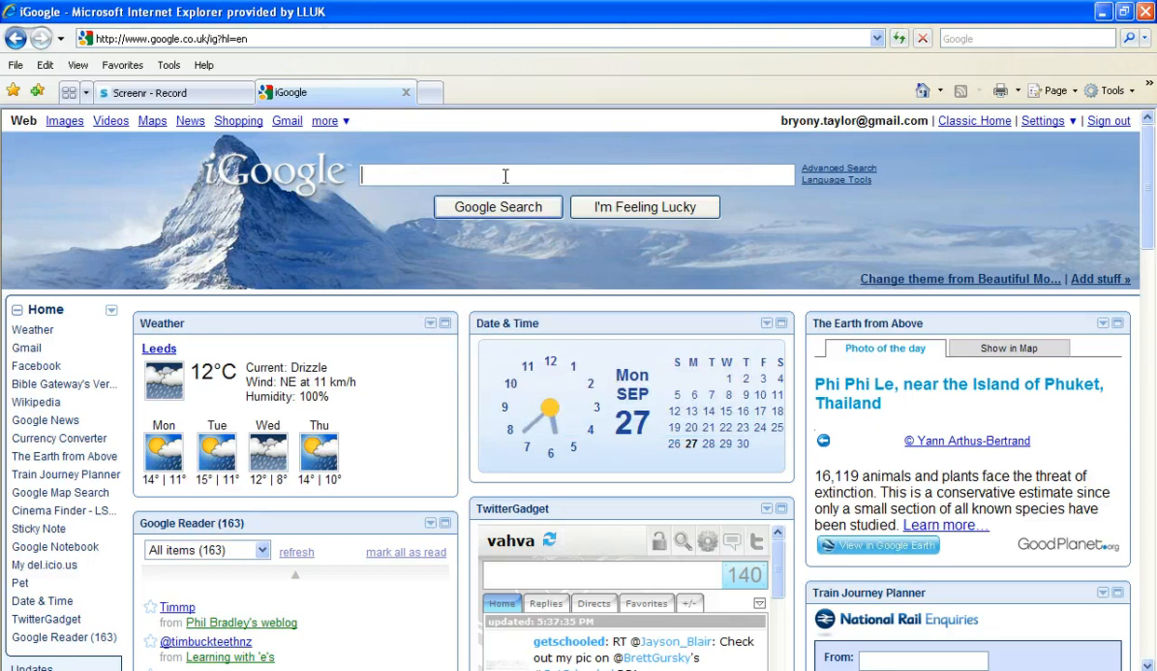
left_click(432, 93)
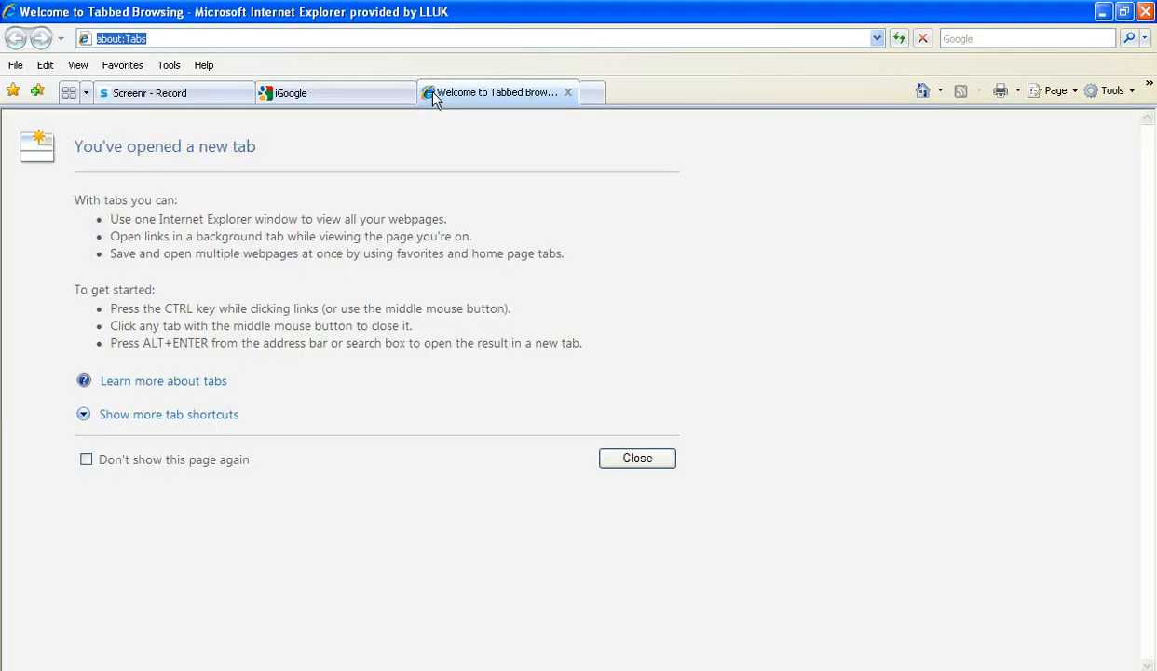
type("b")
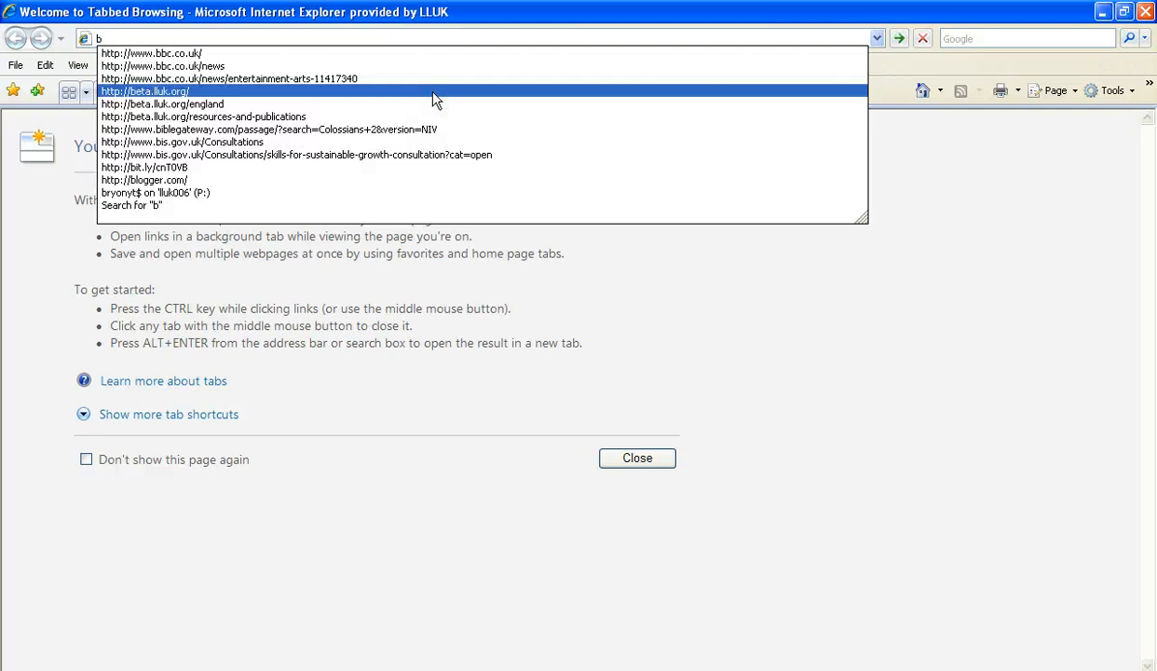
key("Up")
key("Up")
key("Up")
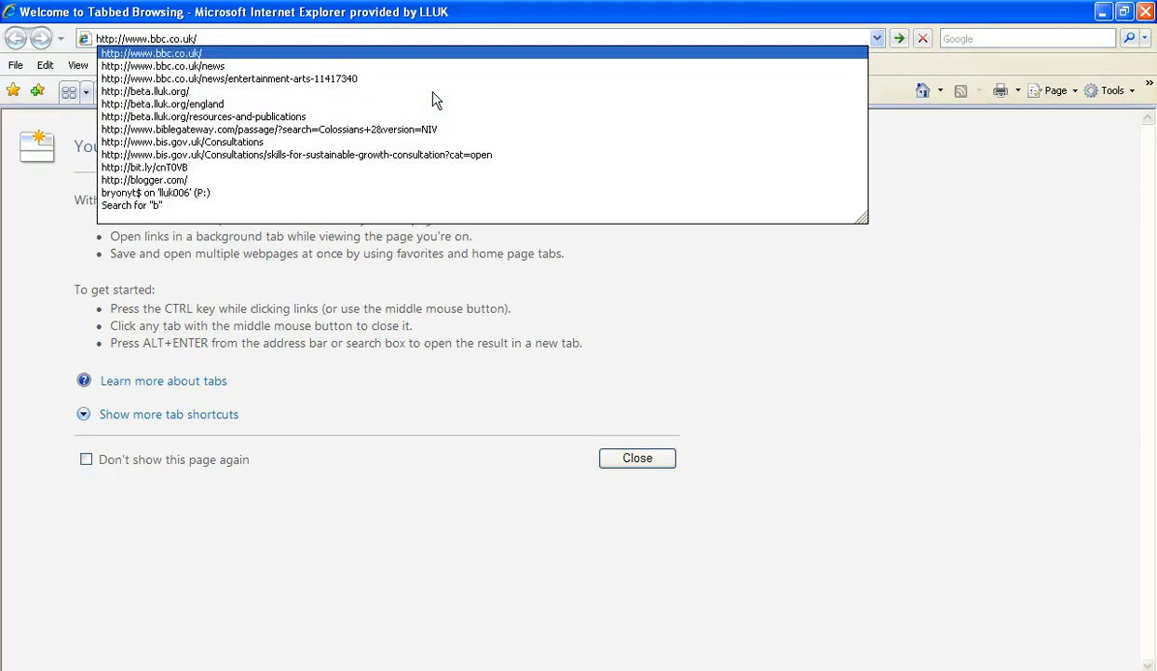
key("Return")
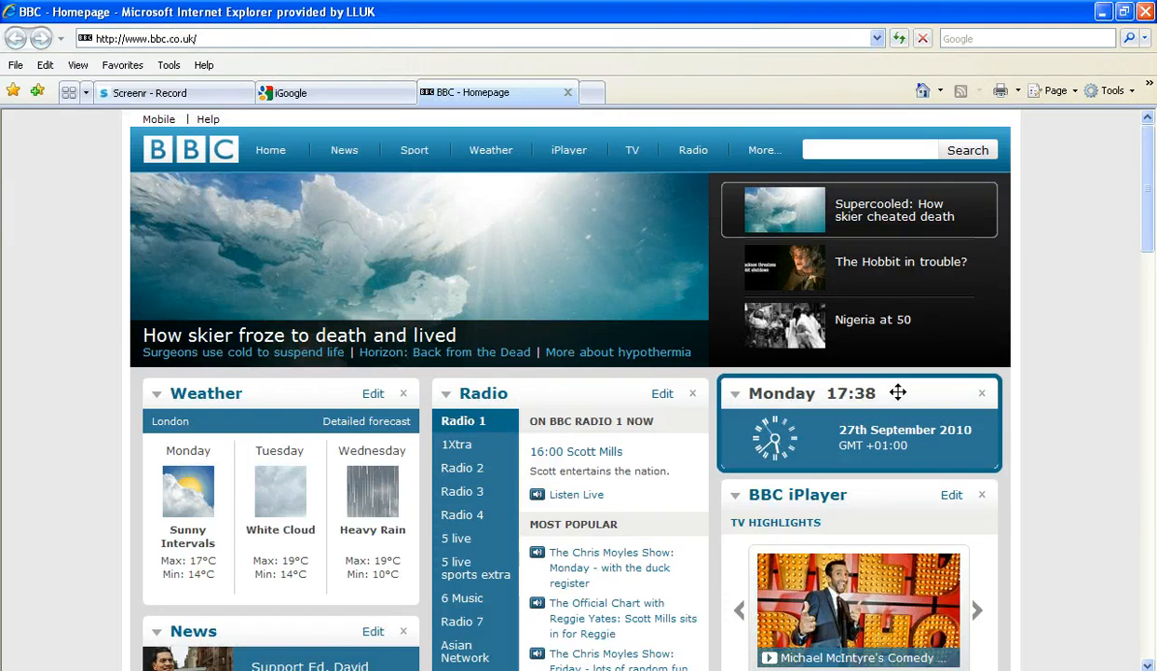
- Move the date and clock box to the first column of the BBC homepage, above the Weather box
left_click(897, 392)
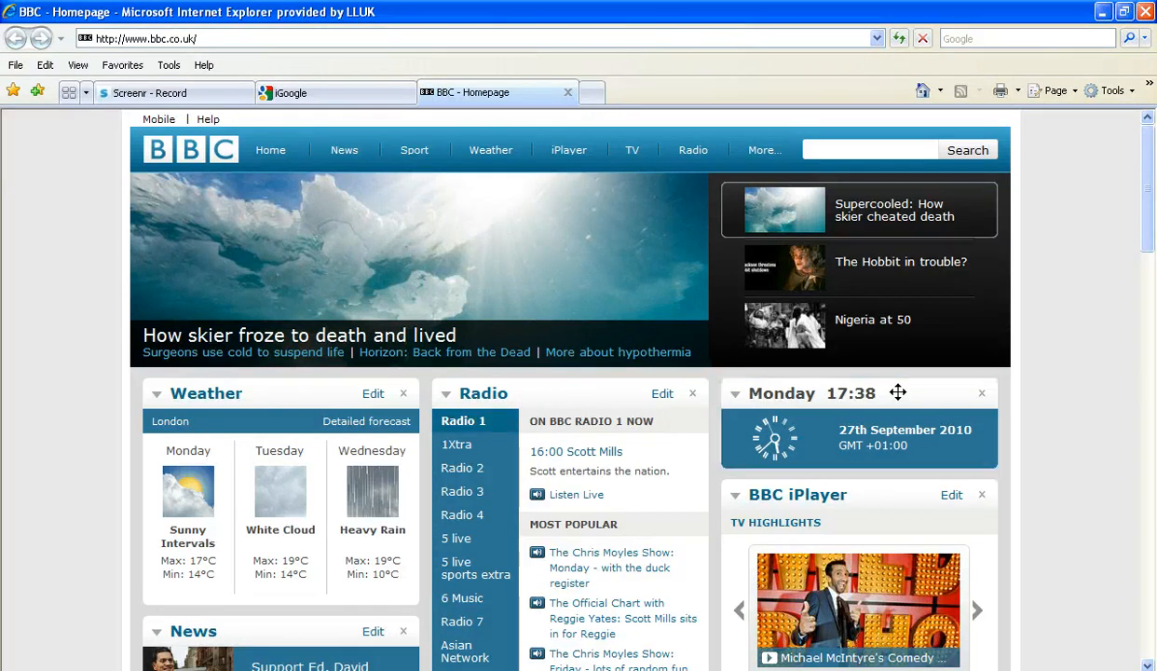
left_click_drag(897, 393, 318, 392)
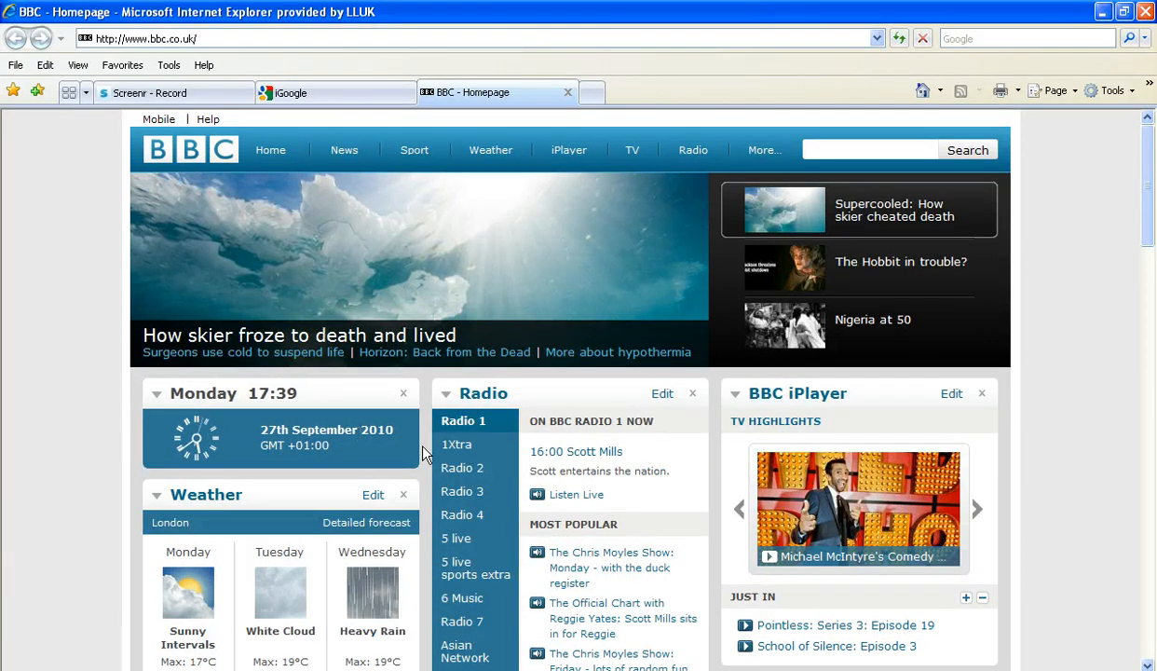
- Set the Weather box's location to the local UK postcode, and collapse and re-expand the box
left_click(372, 496)
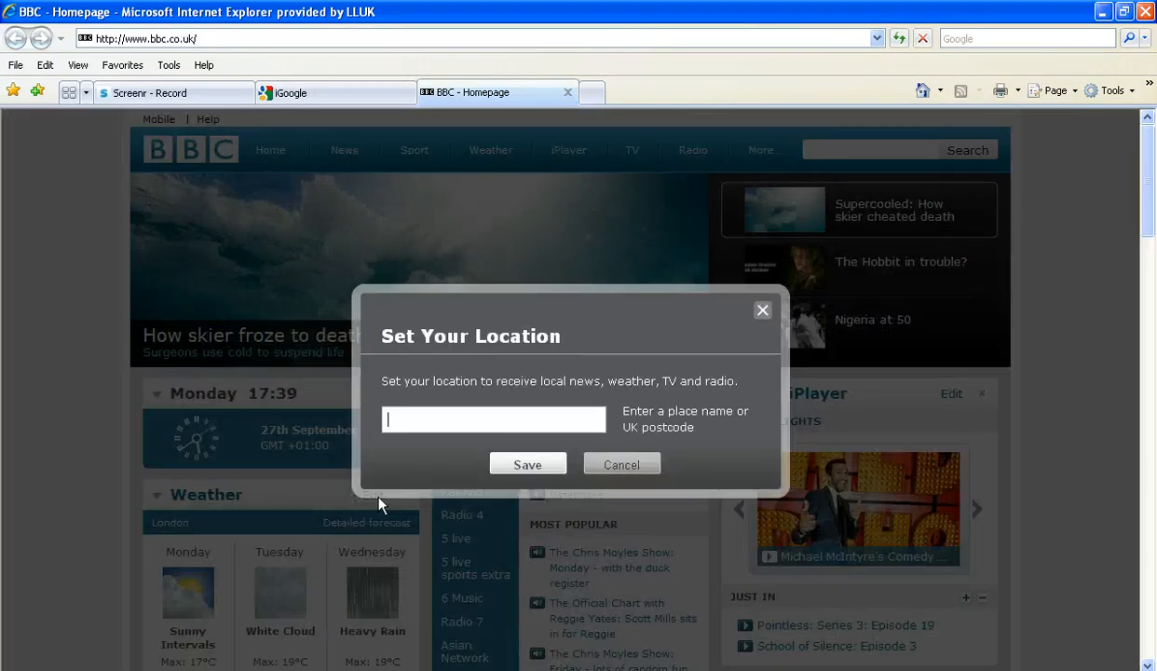
type("L")
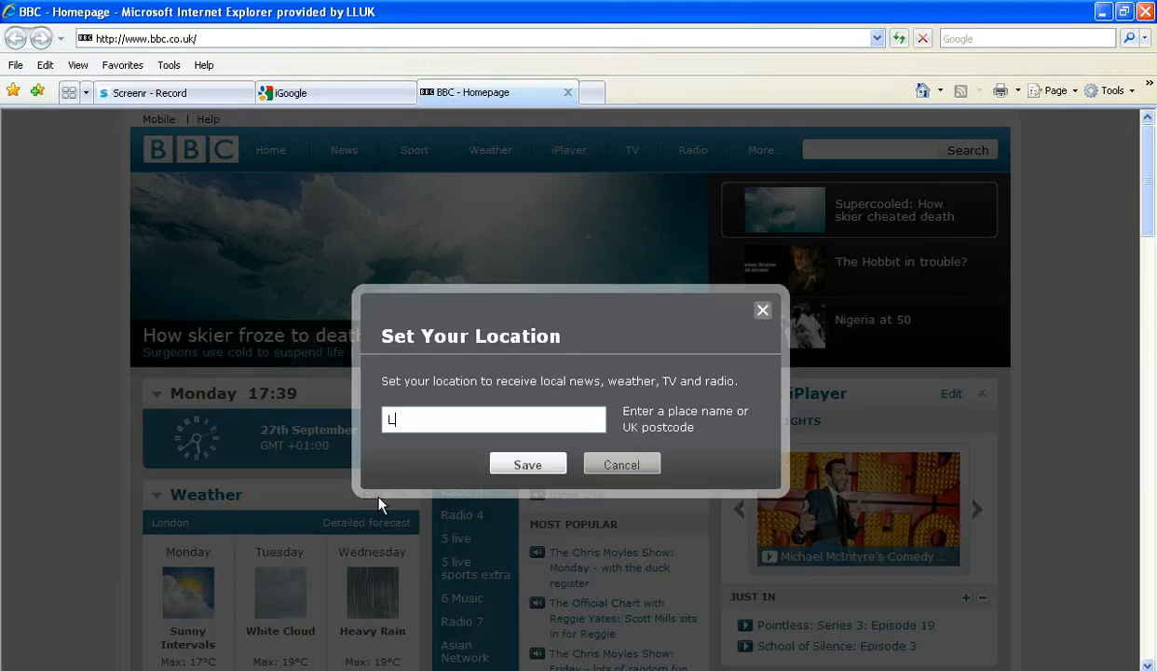
type("S1 %")
key("BackSpace")
type("5")
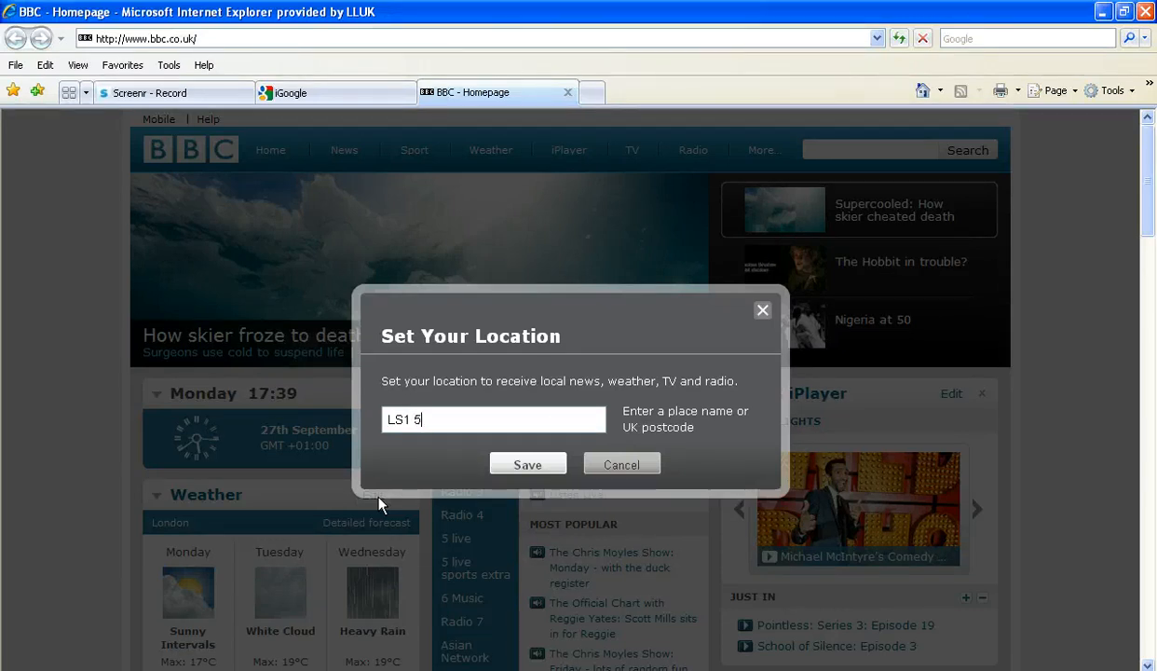
type("JL")
left_click(548, 471)
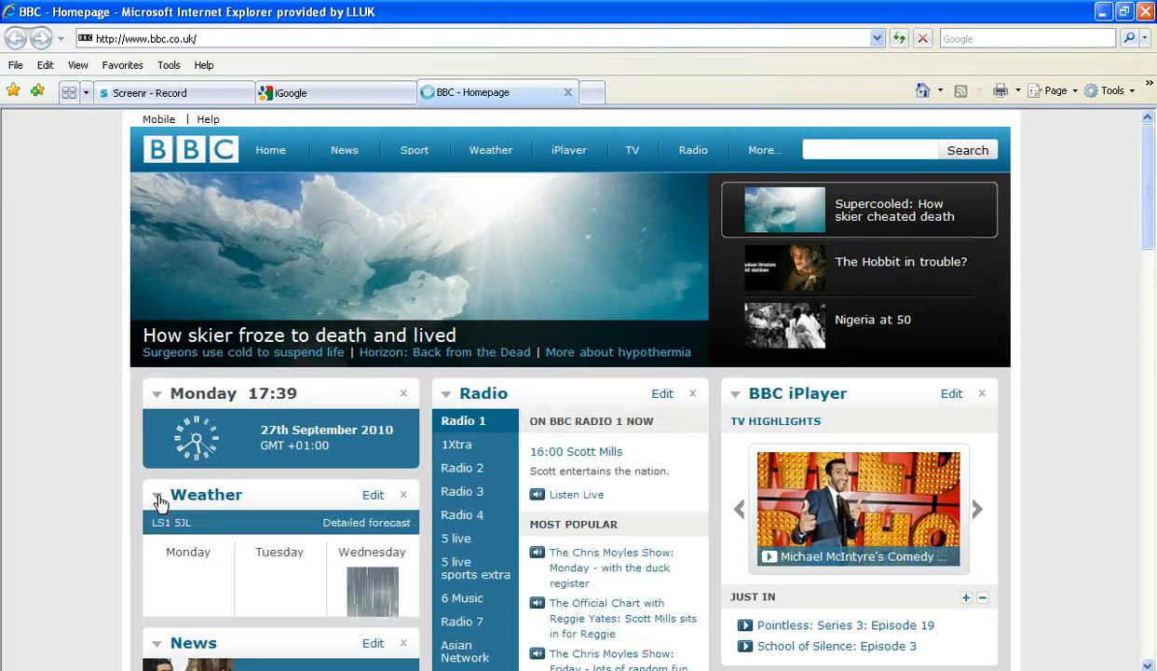
left_click(158, 497)
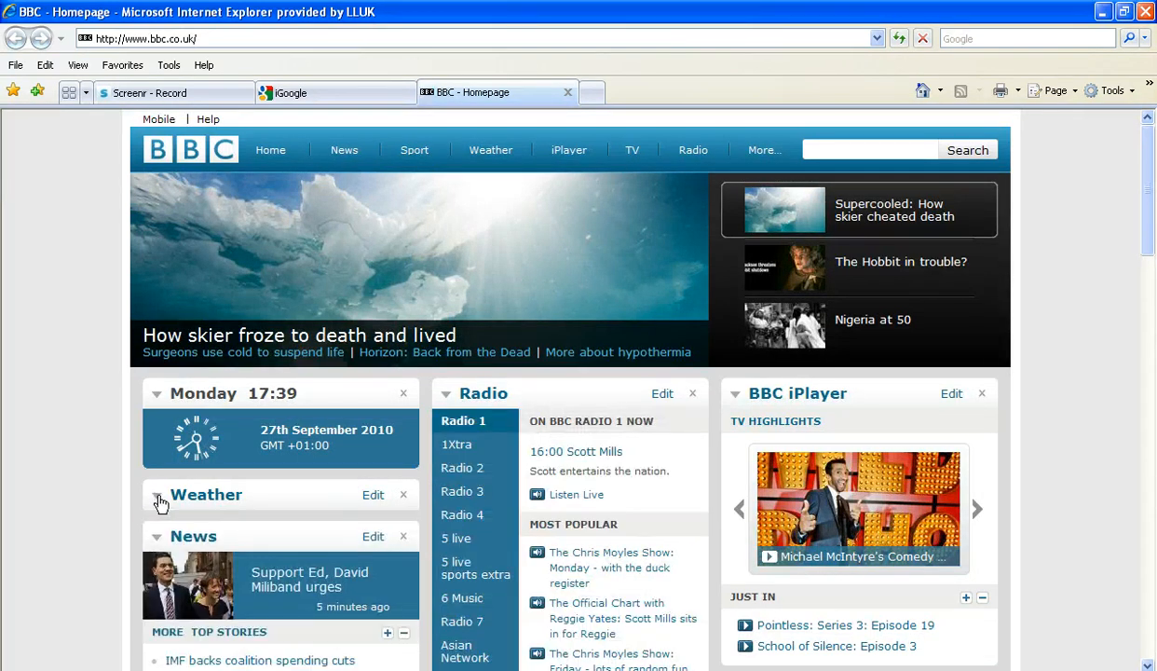
left_click(157, 498)
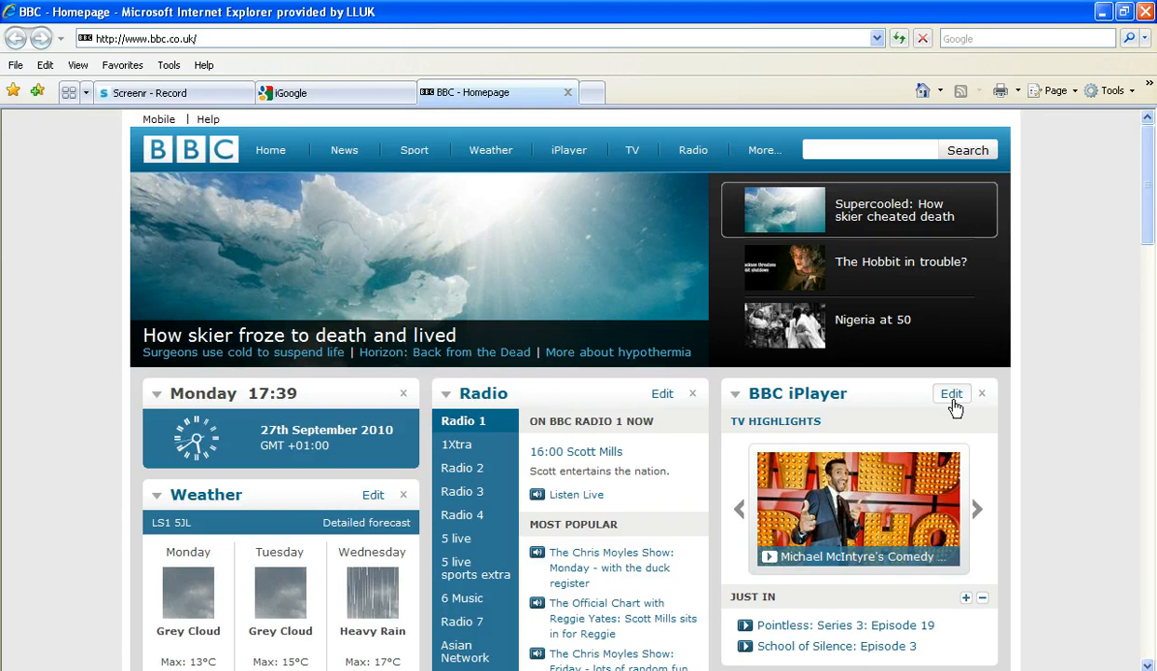
- Add the BBC homepage to the browser's home page tabs
left_click(941, 93)
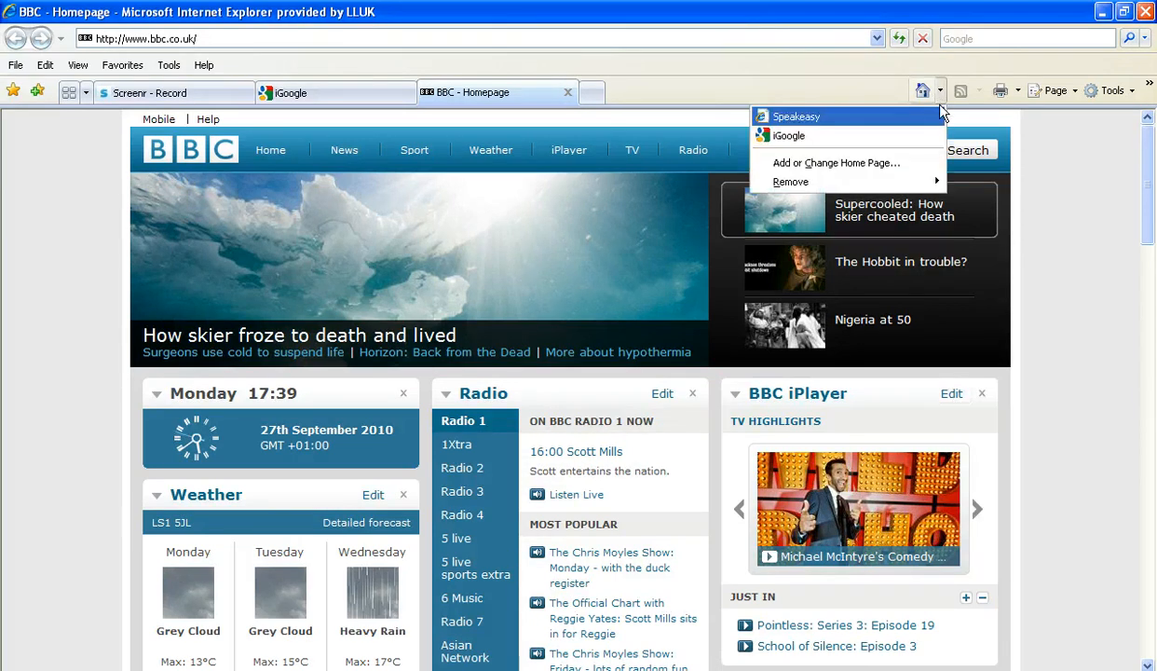
left_click(907, 164)
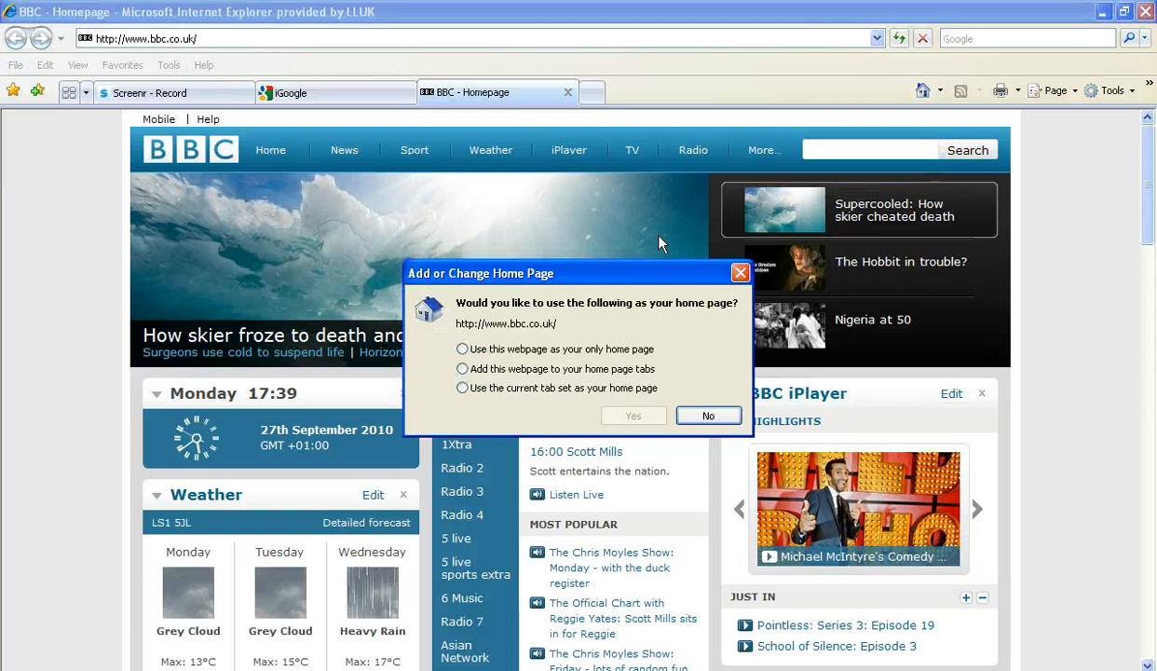
left_click(545, 368)
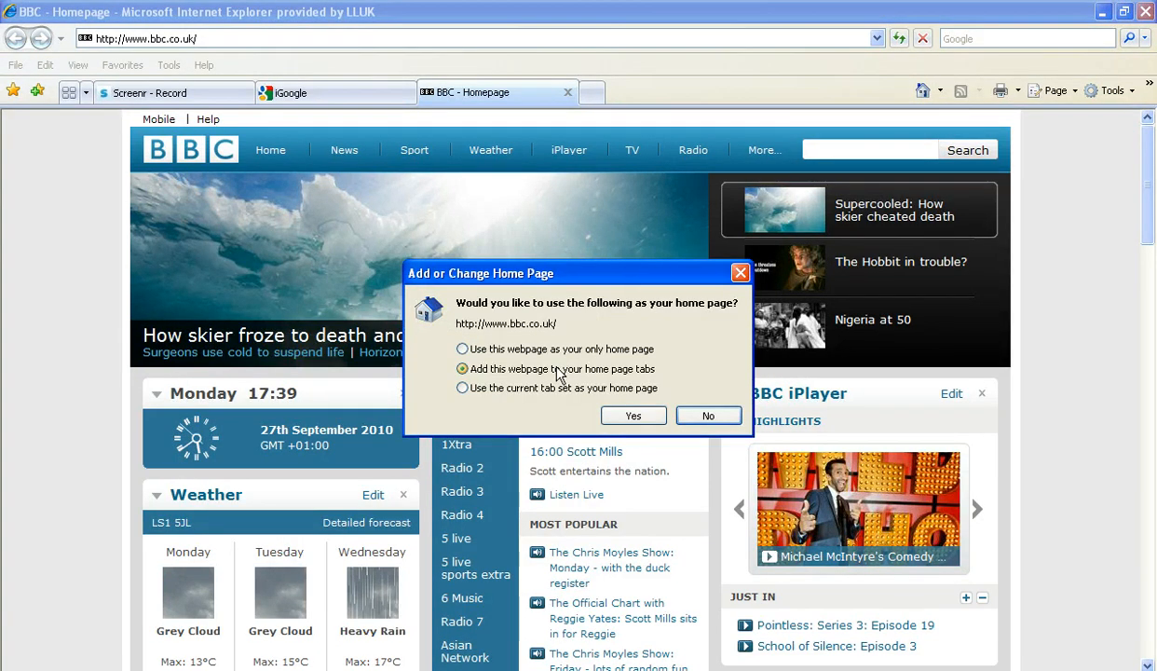
left_click(633, 415)
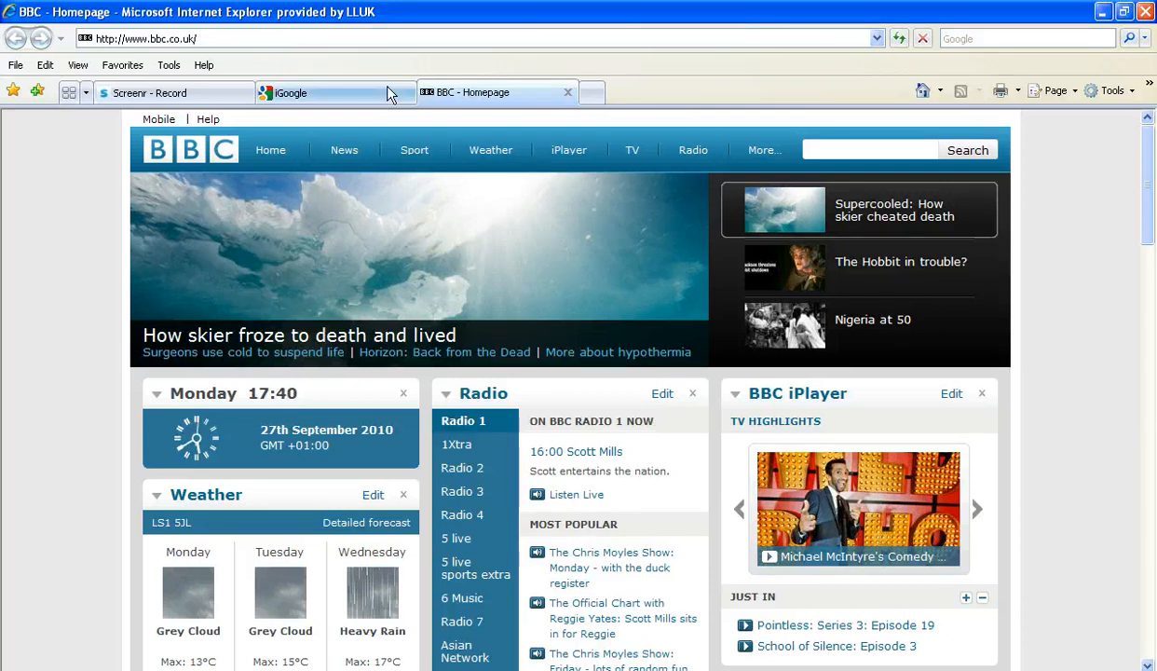
- Open a new blank tab and switch through the BBC and iGoogle tabs back to it
left_click(594, 94)
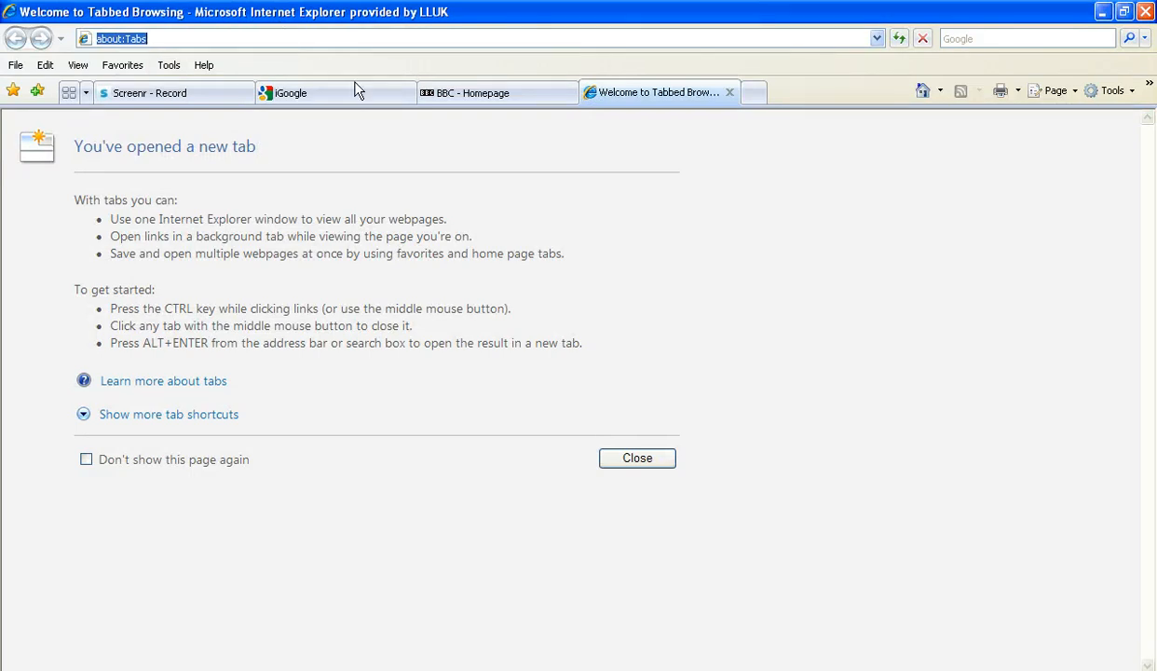
left_click(522, 107)
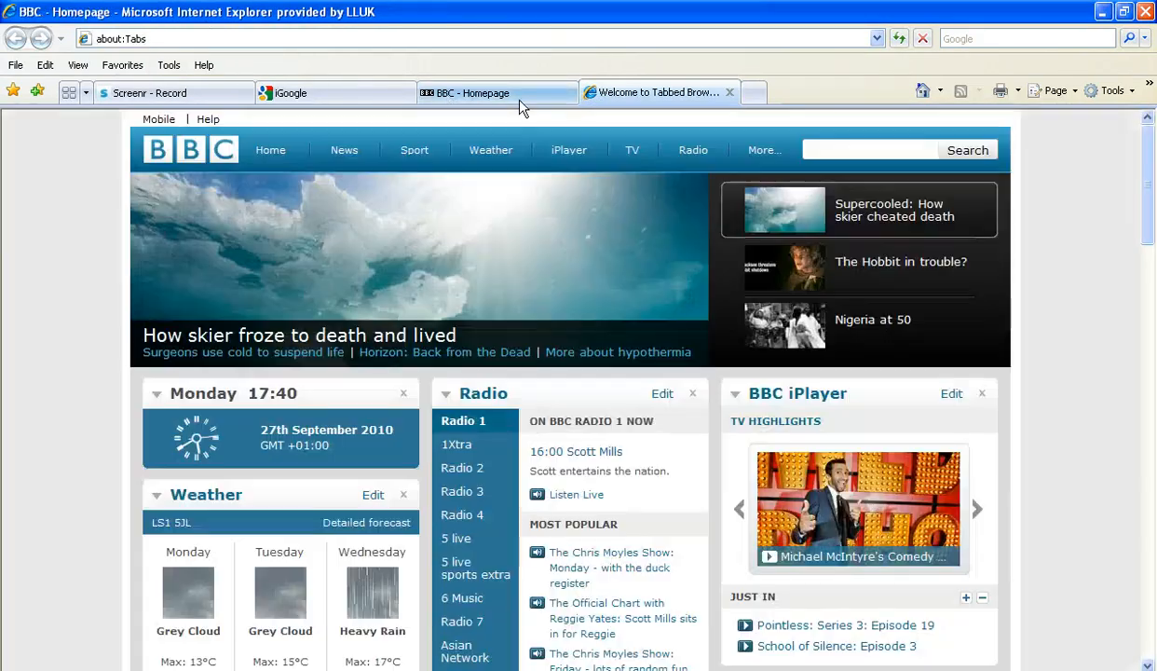
left_click(363, 95)
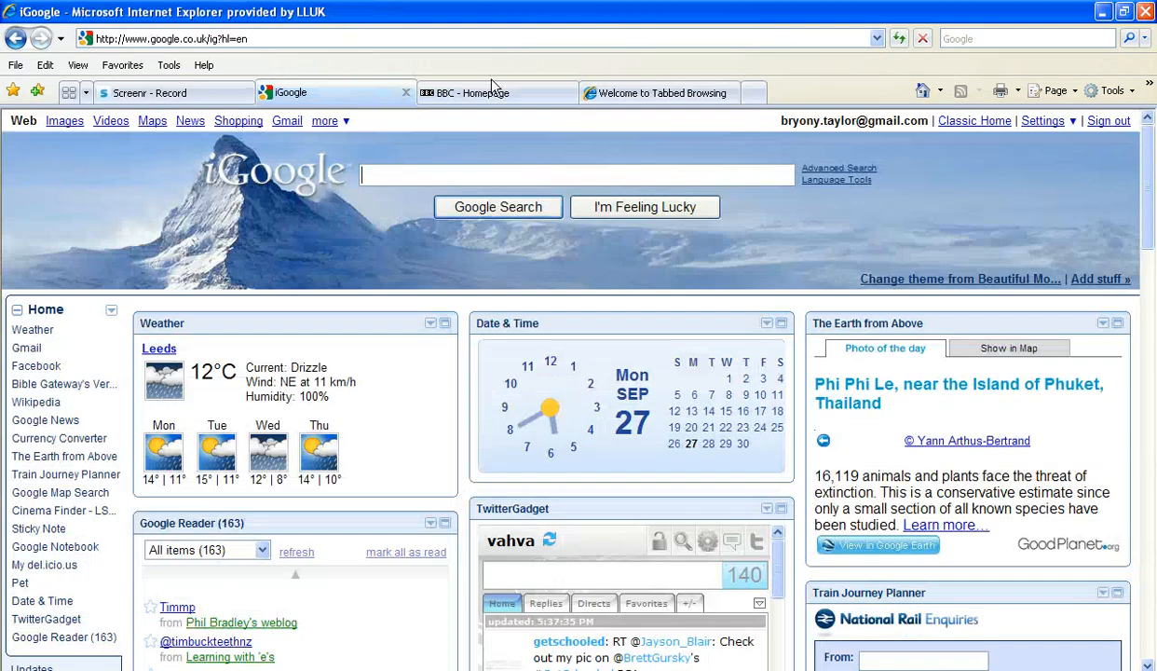
left_click(640, 97)
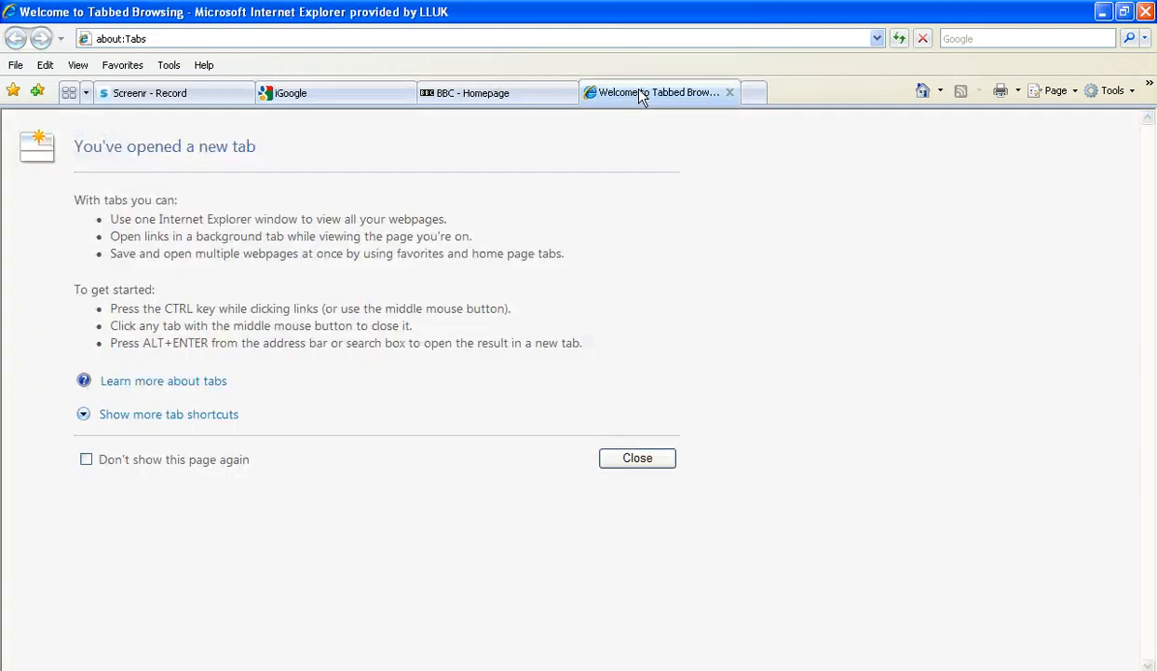